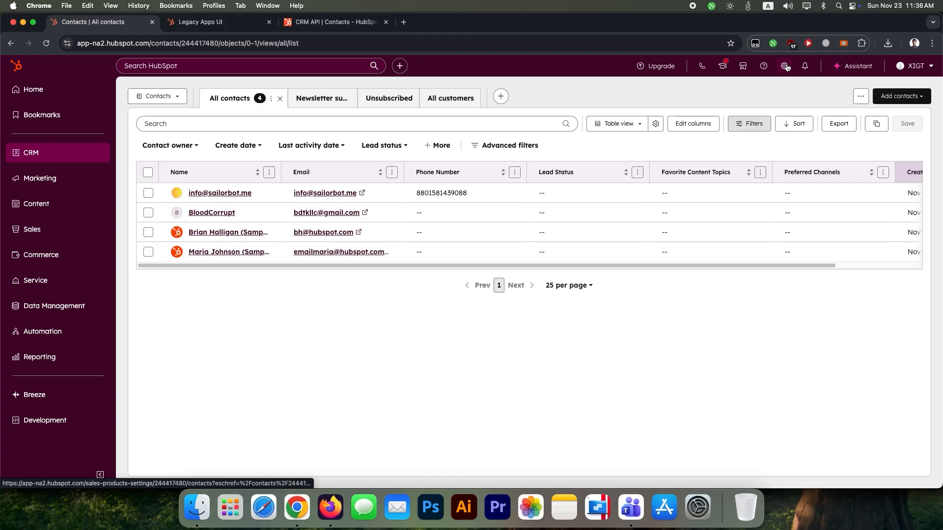
Open the Contacts object settings page from the HubSpot contacts list
left_click(786, 67, "super")
Navigate to Settings > Integrations > Legacy Apps, dismissing the create legacy app dialog
left_click(220, 28)
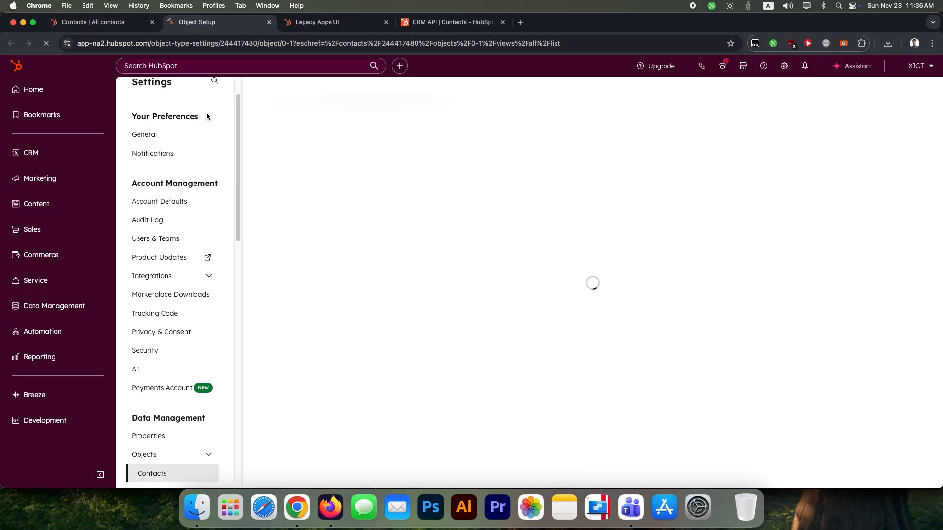
left_click(176, 282)
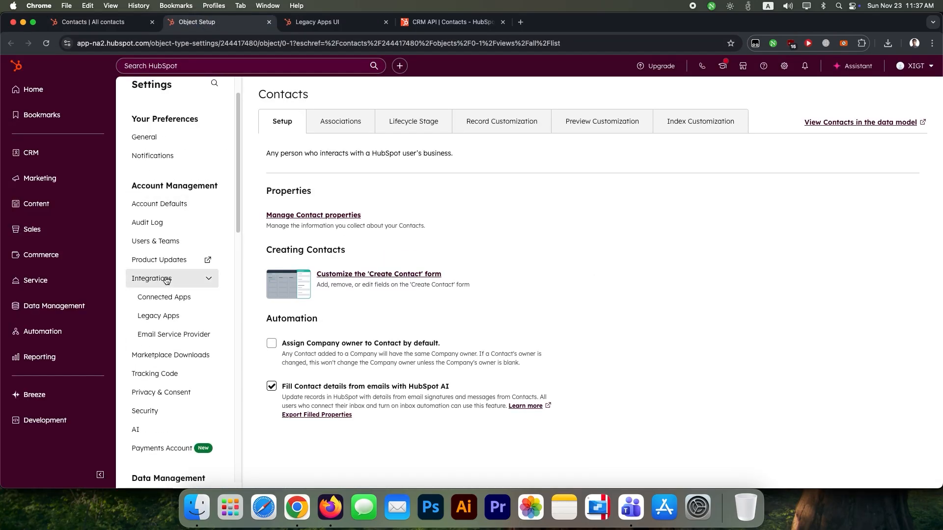
left_click(158, 317)
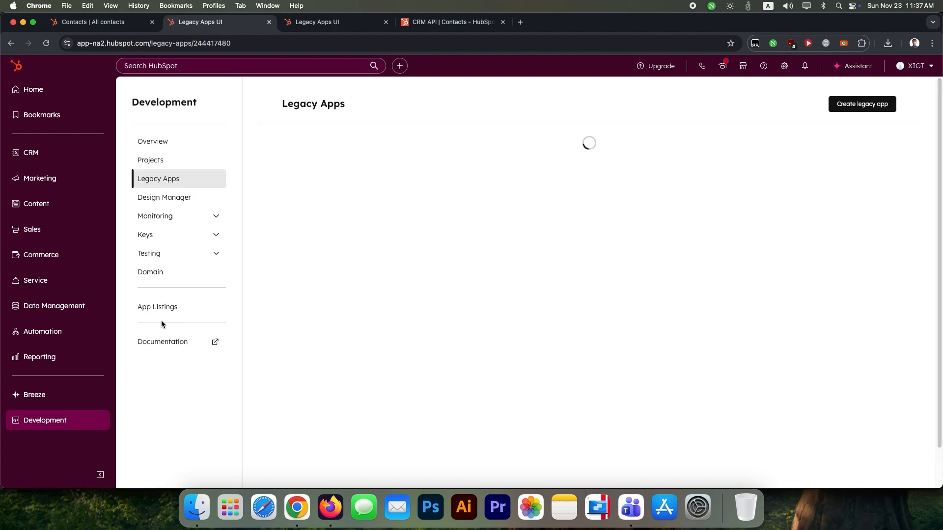
left_click(854, 108)
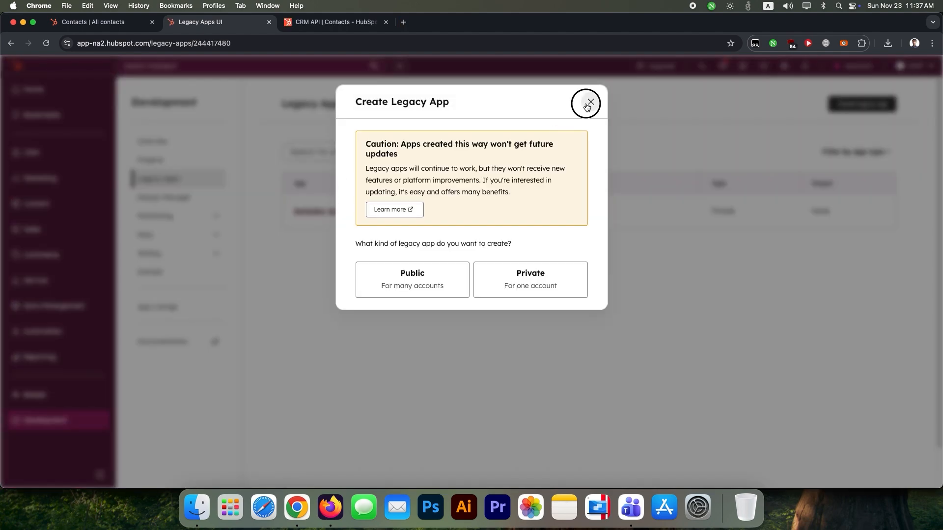
left_click(587, 107)
Open the BotSailor test app's Auth tab and inspect its access token and scopes
left_click(358, 214)
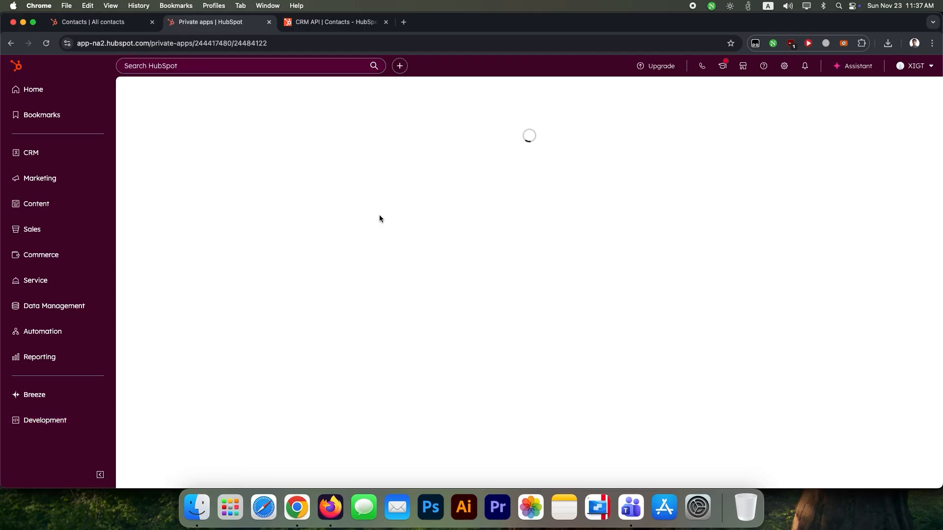
left_click(218, 176)
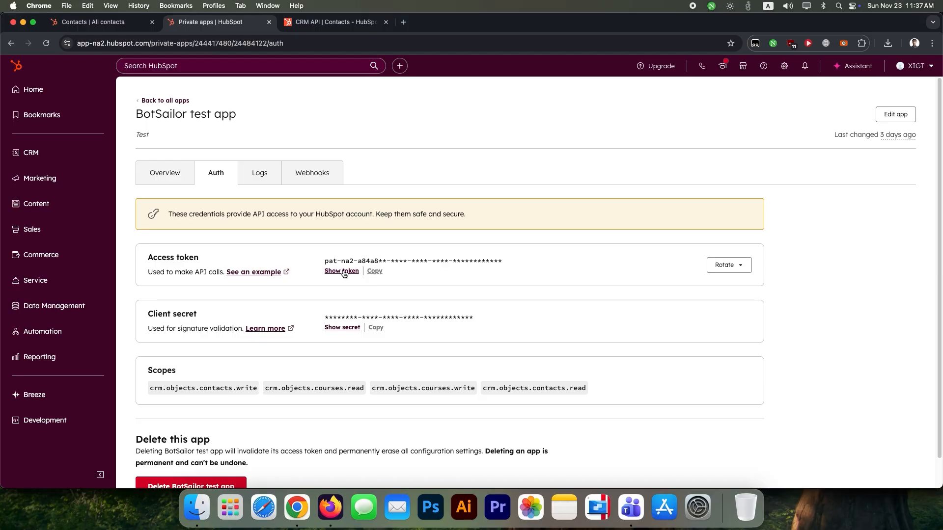
left_click_drag(327, 261, 499, 259)
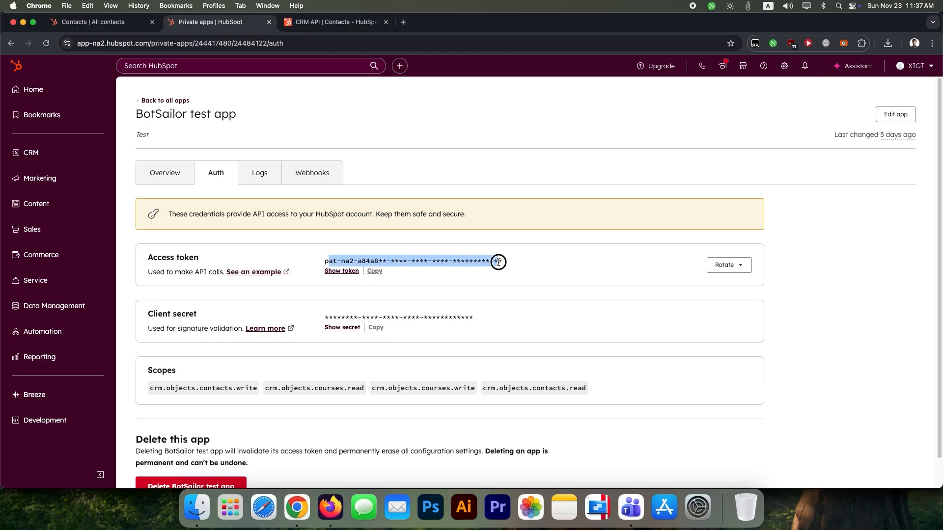
left_click(519, 266)
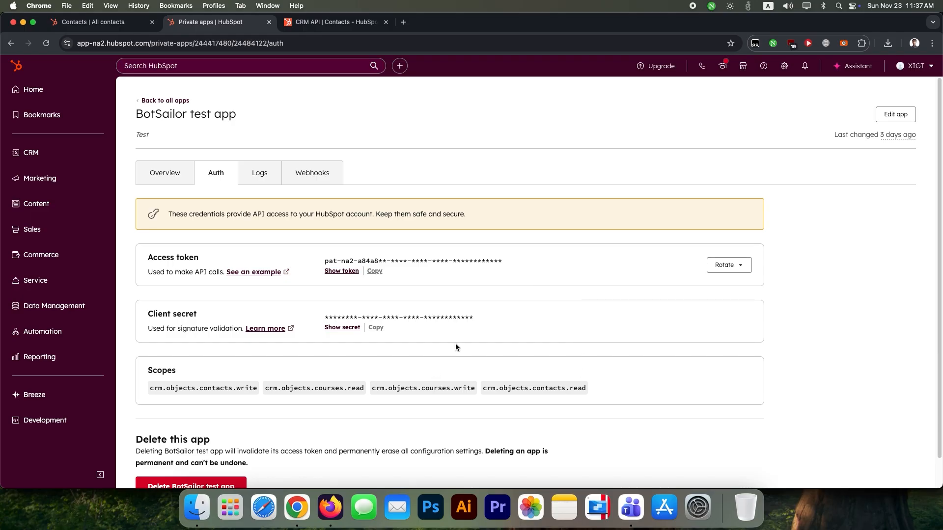
scroll(462, 344, "down", 1)
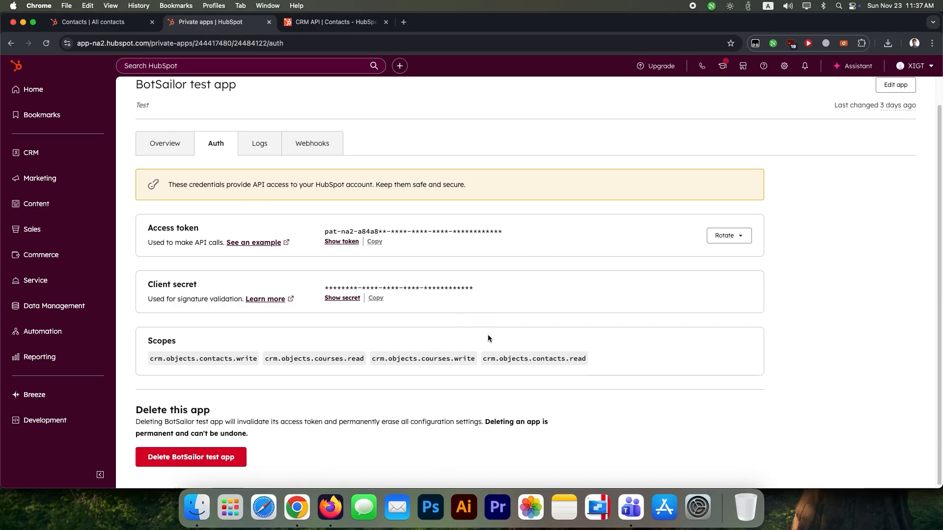
left_click(317, 23)
Review the CRM API Contacts guide, noting the POST /crm/v3/objects/contacts endpoint
left_click_drag(328, 155, 480, 153)
left_click(484, 157)
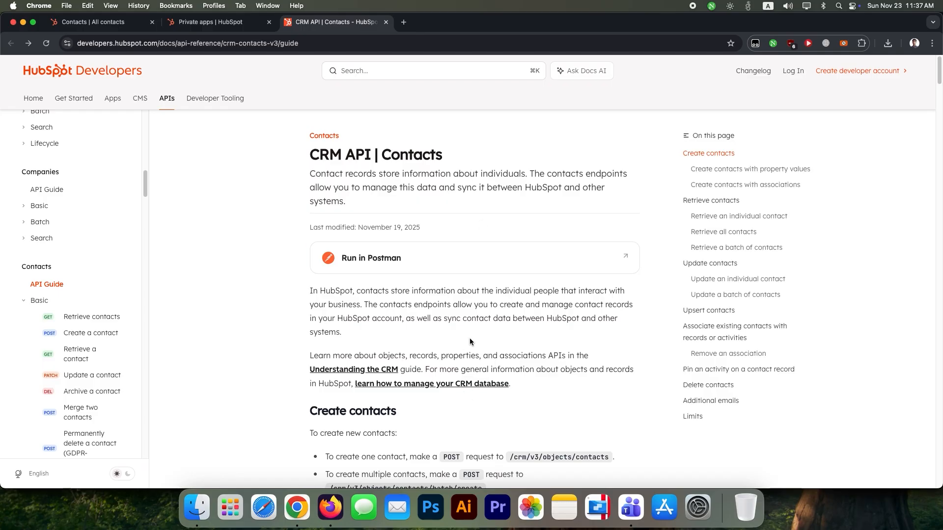
scroll(473, 329, "down", 2)
left_click_drag(444, 399, 457, 398)
left_click_drag(522, 399, 610, 396)
left_click(458, 430)
scroll(526, 418, "down", 10)
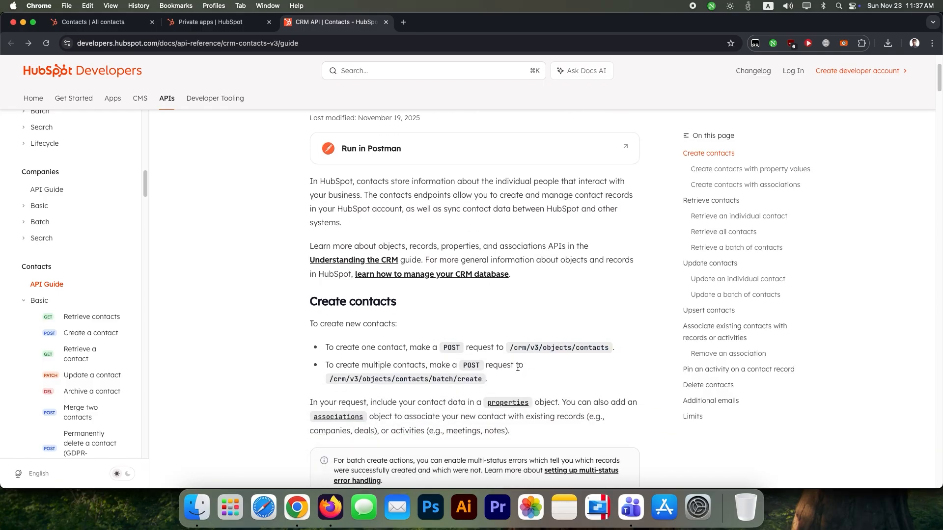
scroll(518, 309, "down", 3)
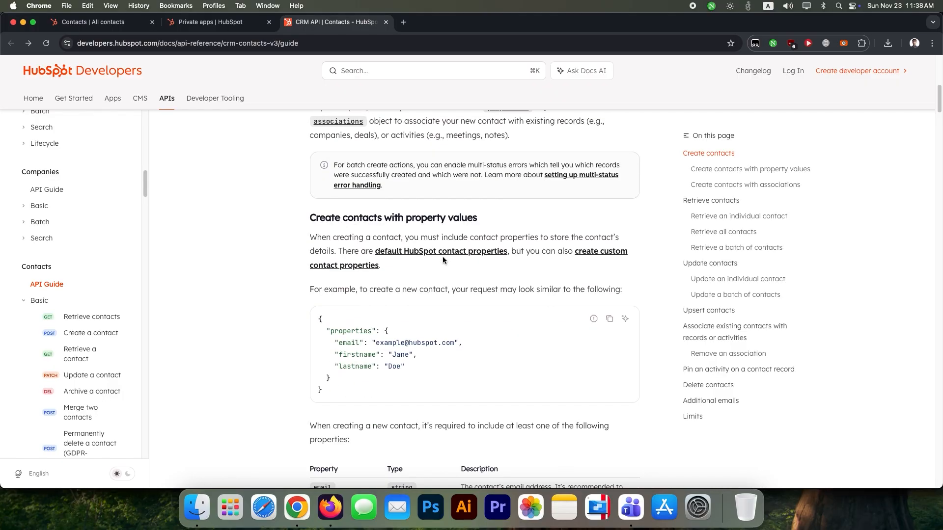
scroll(443, 258, "down", 5)
scroll(440, 268, "down", 10)
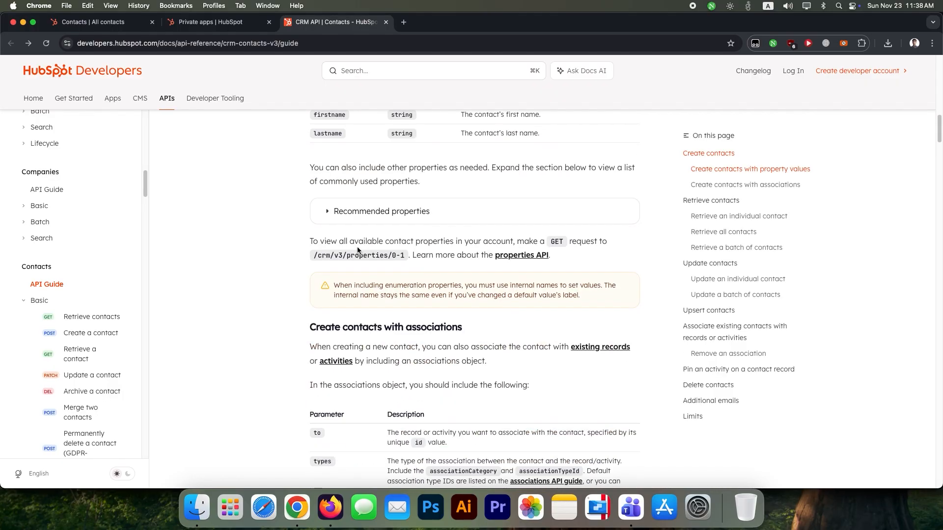
Expand Recommended properties, then go to the Create a contact API reference
left_click(429, 212)
scroll(407, 334, "up", 5)
scroll(417, 347, "down", 10)
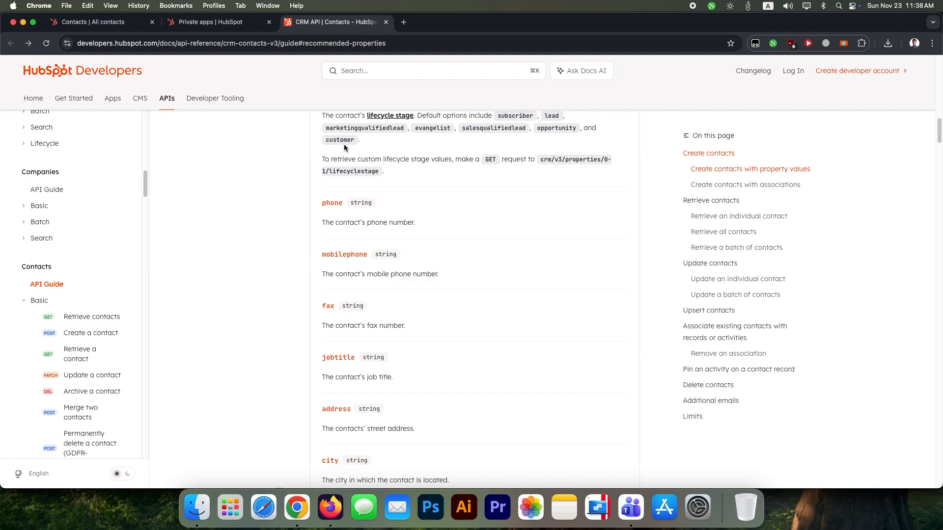
left_click(86, 334)
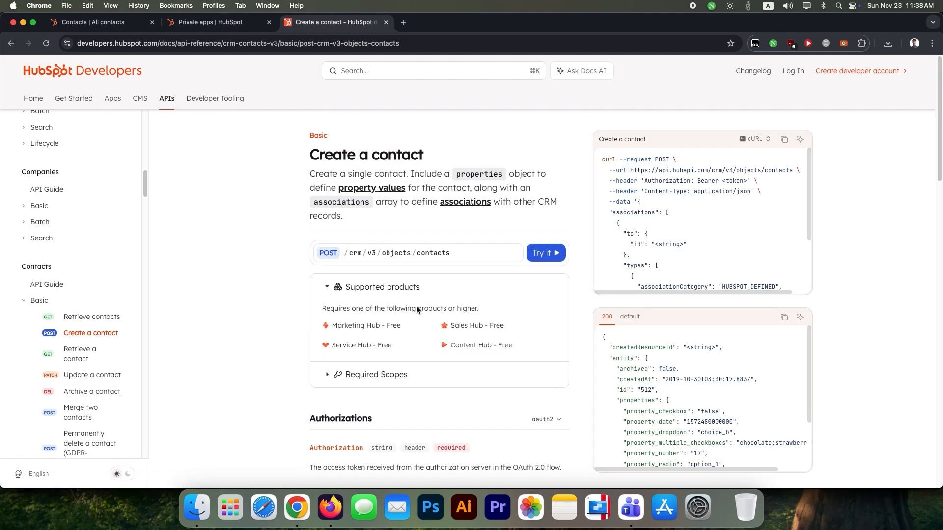
Open the Try it playground and examine the sample cURL's Authorization Bearer header and response
left_click(542, 254)
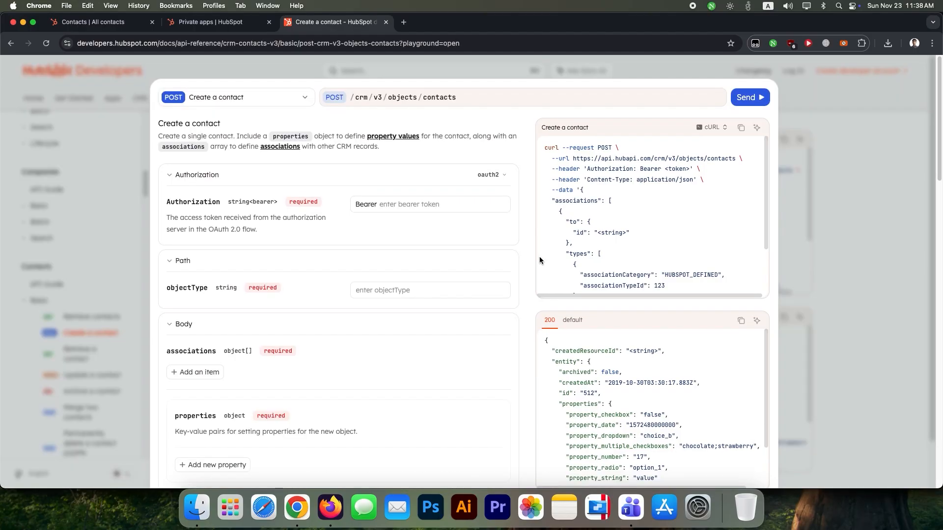
left_click(405, 208)
left_click_drag(588, 171, 637, 167)
left_click(630, 170)
left_click_drag(646, 170, 683, 171)
scroll(660, 267, "down", 3)
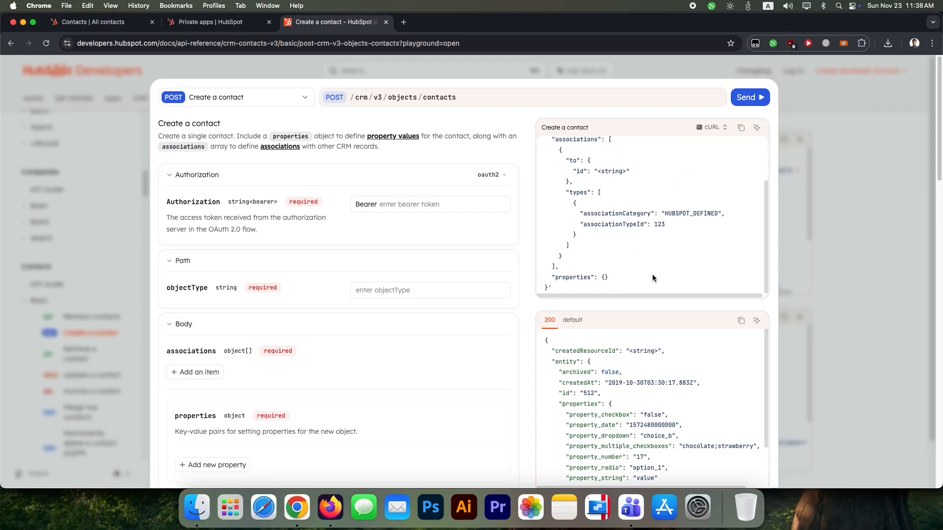
scroll(424, 346, "down", 2)
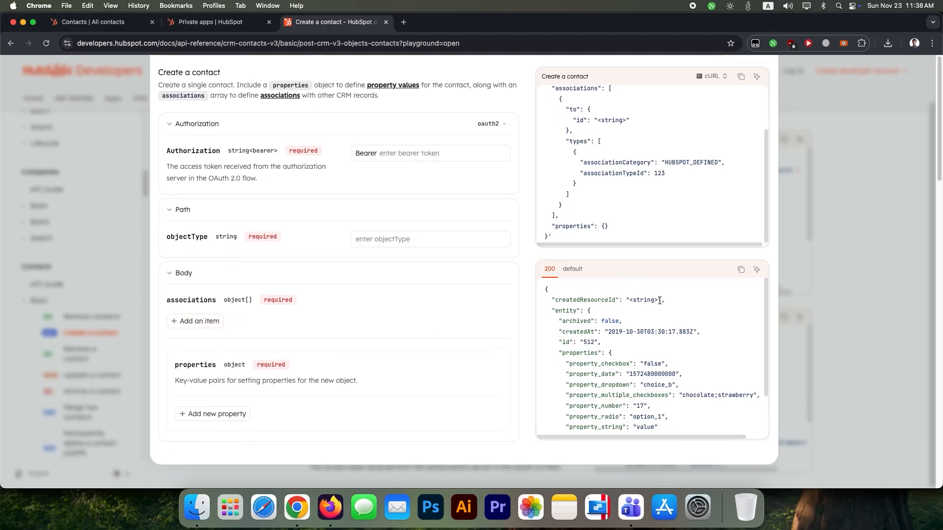
scroll(660, 300, "up", 2)
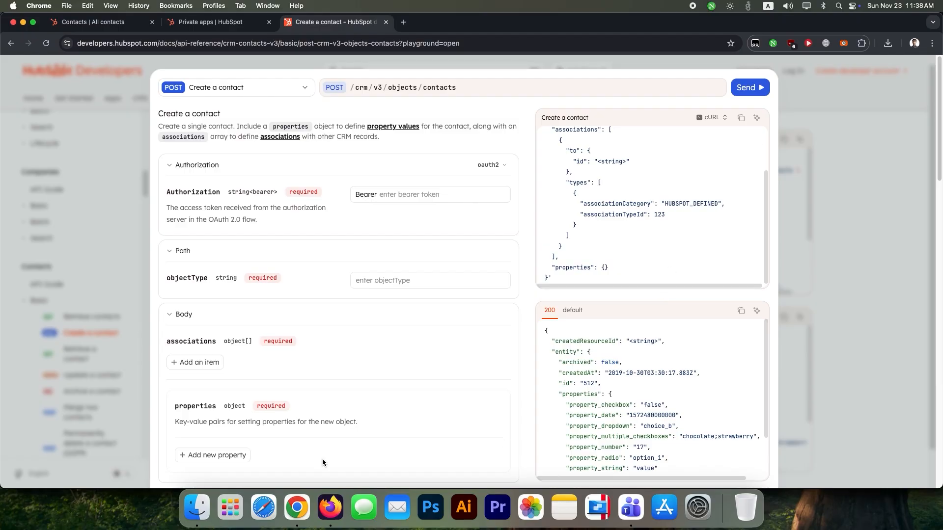
In BotSailor's WhatsApp HTTP API integrations, edit the HubSpot_Create_Contact connection
left_click(329, 506)
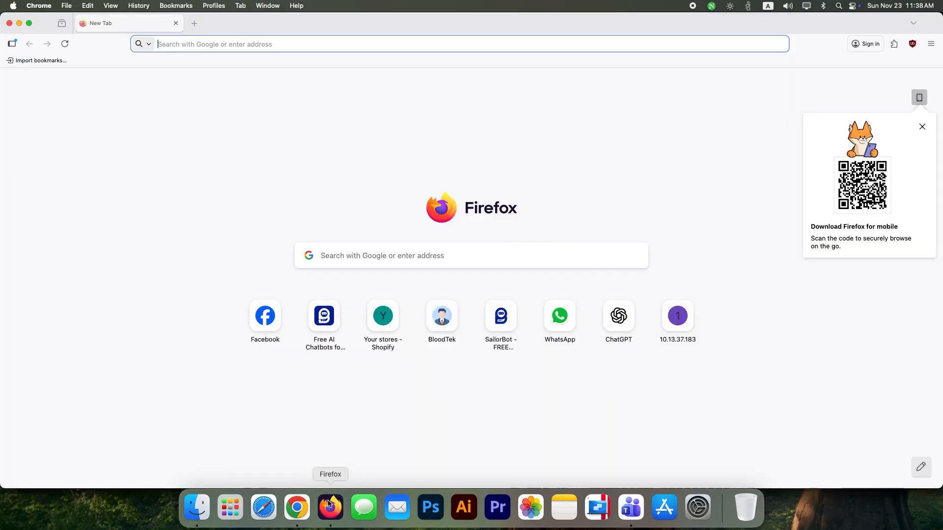
left_click(322, 316)
left_click(665, 138)
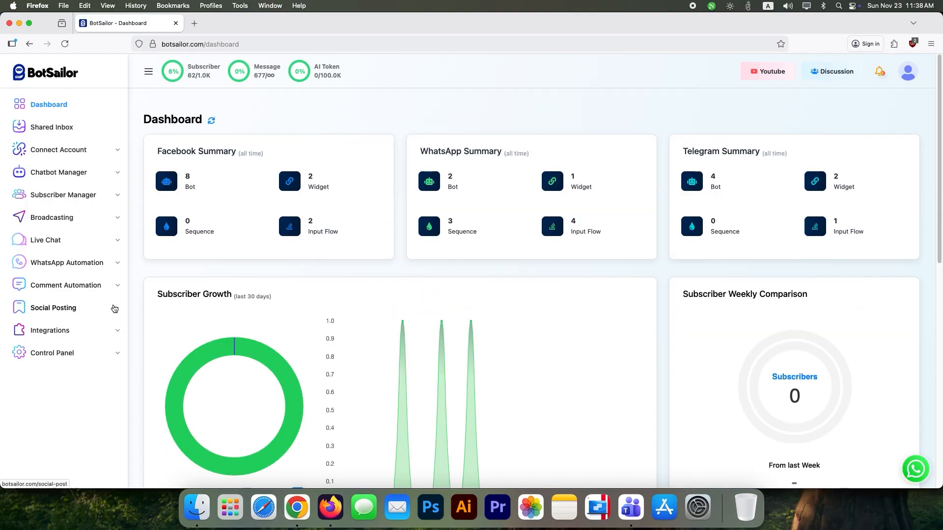
left_click(50, 330)
left_click(55, 361)
left_click(223, 208)
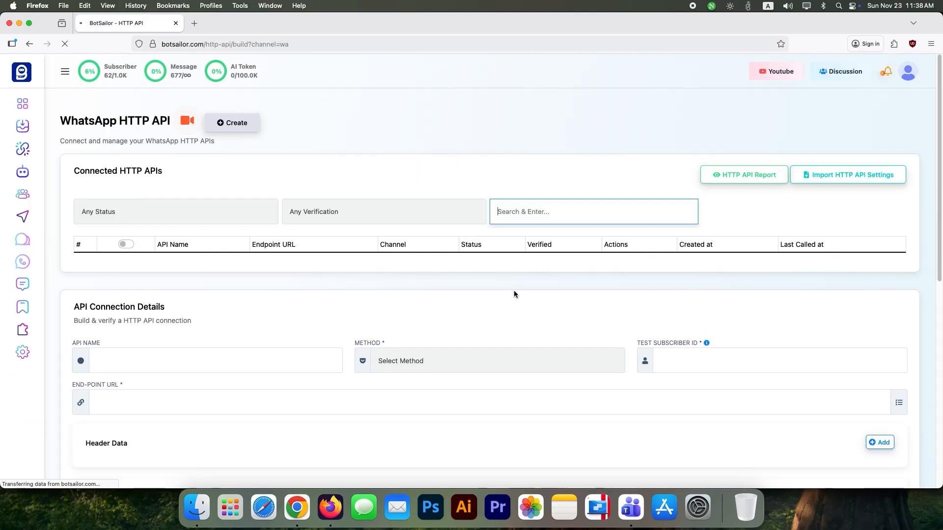
left_click_drag(93, 276, 168, 277)
left_click(101, 276)
left_click(597, 388)
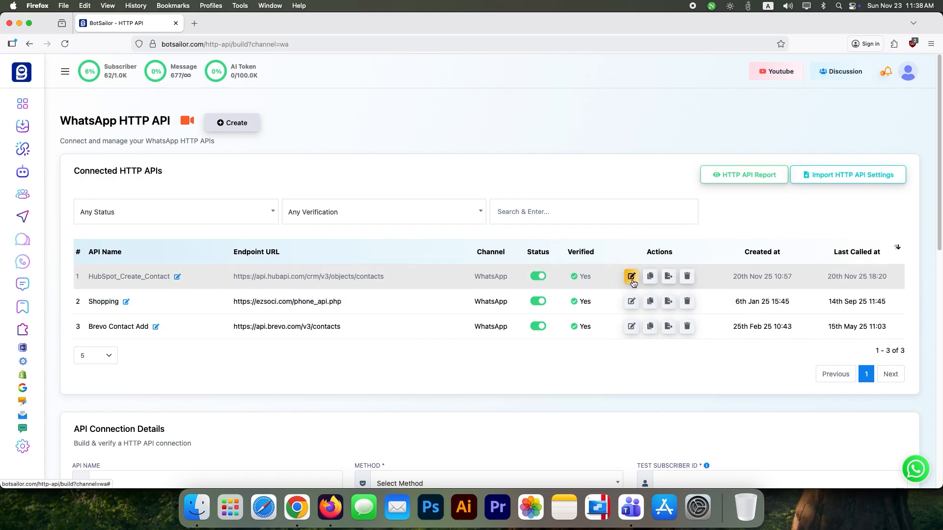
Keep the method as POST and check the endpoint URL against the HubSpot docs
left_click(439, 125)
left_click(452, 126)
left_click(673, 127)
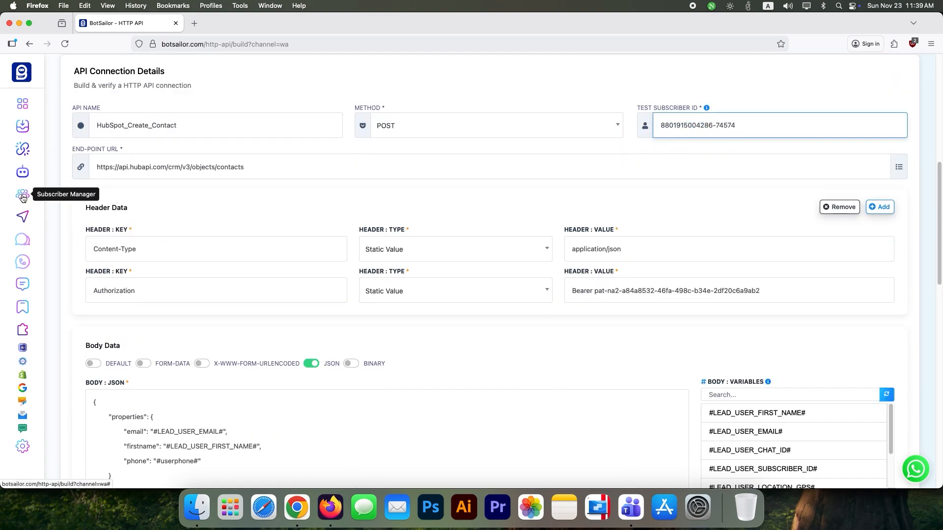
triple_click(265, 160)
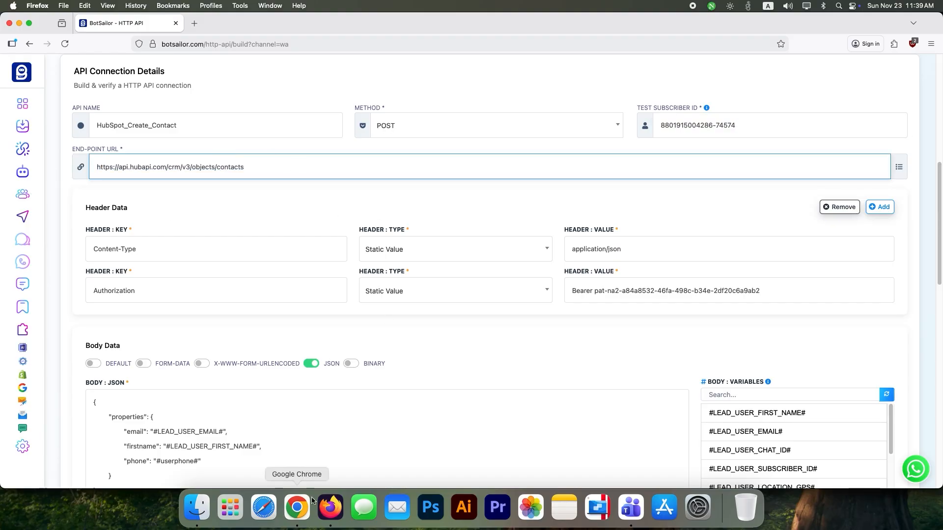
left_click(297, 508)
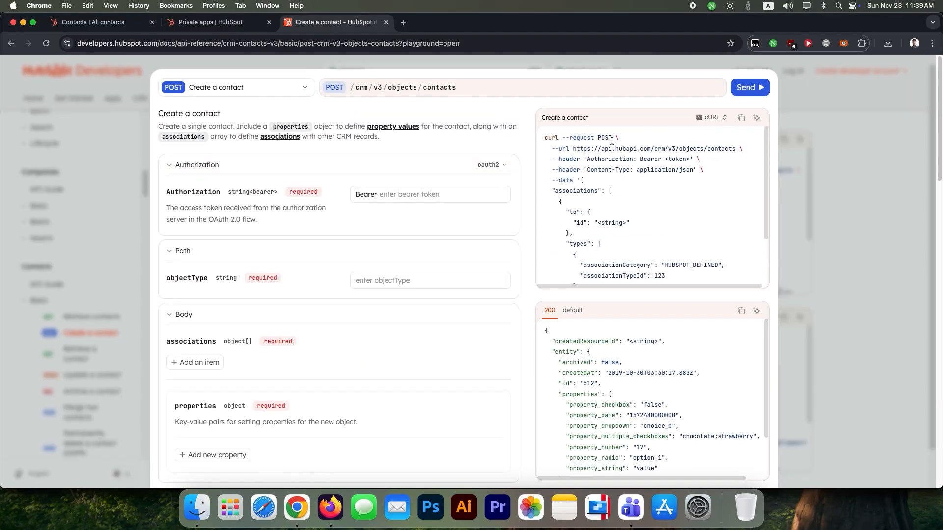
left_click(330, 507)
Check the Content-Type application/json and Authorization Bearer headers against the HubSpot sample
left_click(138, 247)
left_click(485, 255)
left_click(655, 278)
left_click(770, 251)
left_click(104, 293)
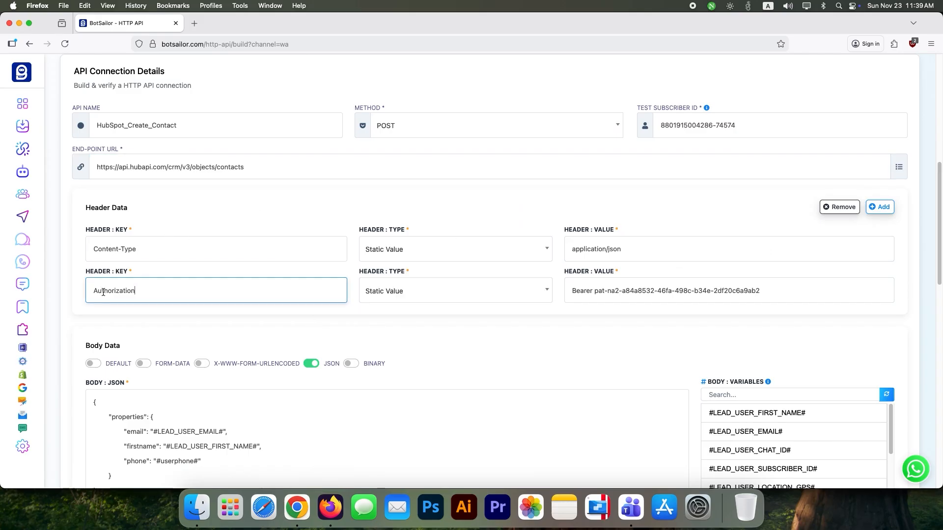
left_click(459, 296)
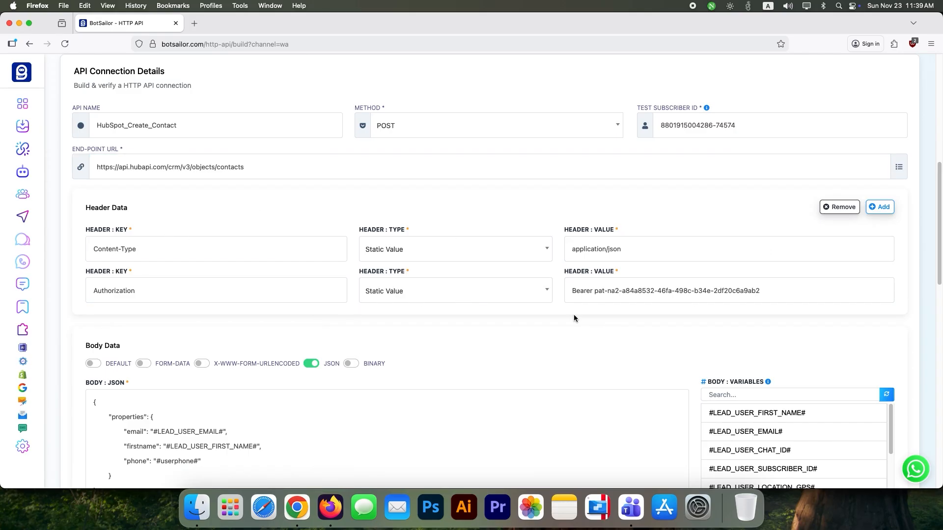
left_click(297, 507)
left_click_drag(641, 161, 693, 161)
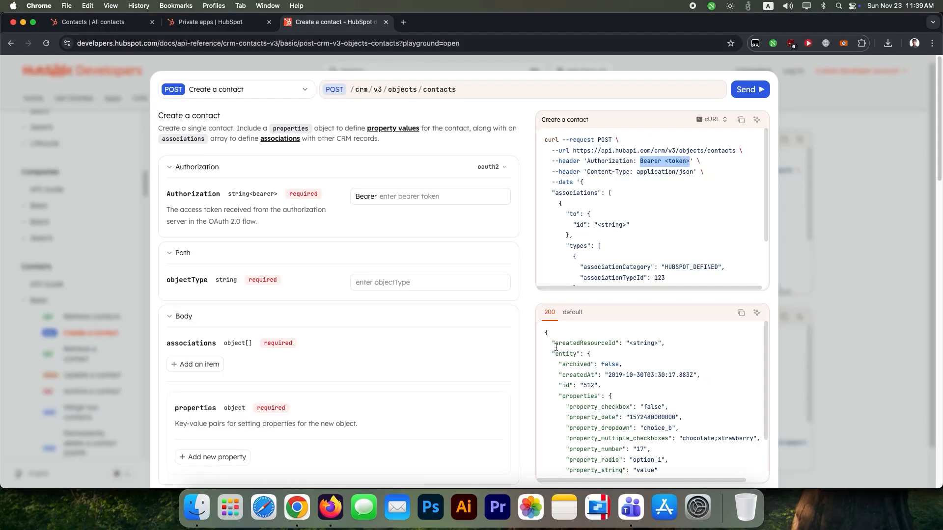
left_click(330, 507)
scroll(461, 290, "down", 3)
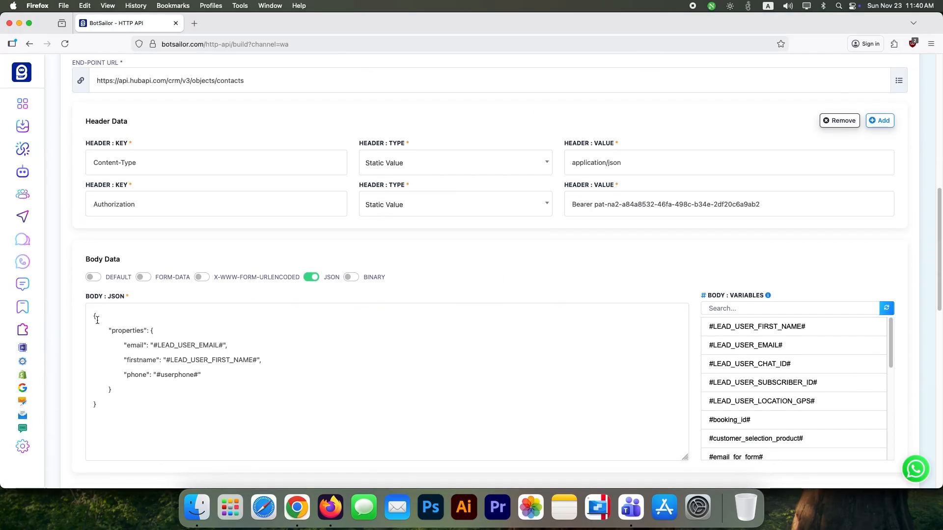
Map email, firstname and phone to #LEAD_USER_EMAIL#, #LEAD_USER_FIRST_NAME#, #userphone# and verify the connection
left_click(144, 333)
left_click_drag(130, 345, 143, 345)
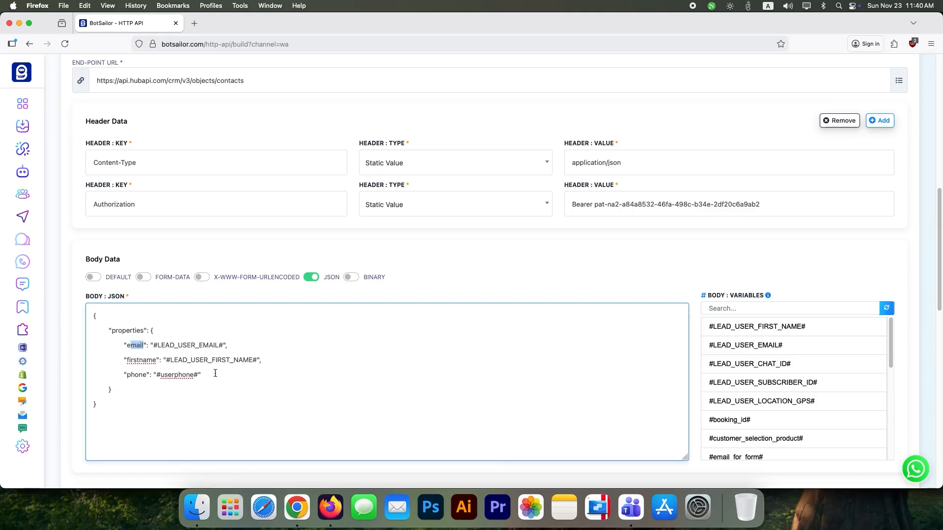
mouse_move(794, 349)
left_click_drag(794, 347, 750, 346)
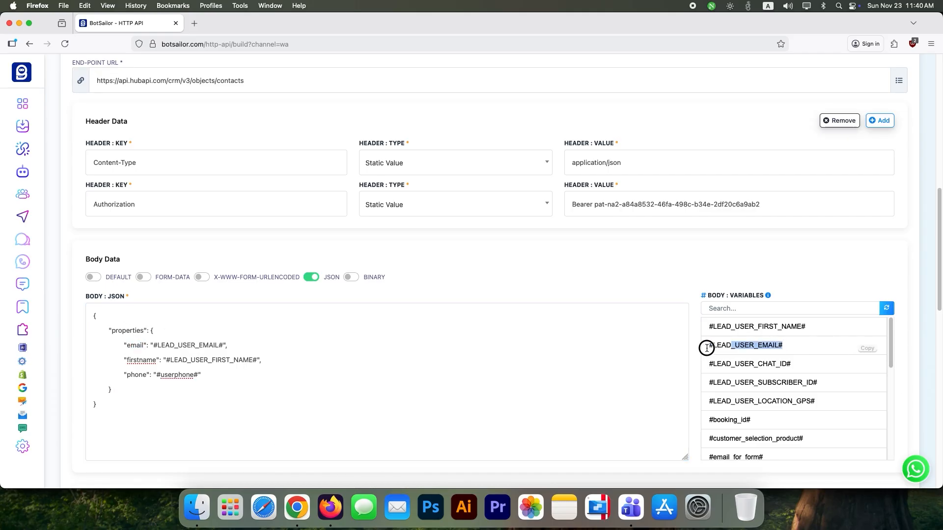
scroll(440, 333, "down", 7)
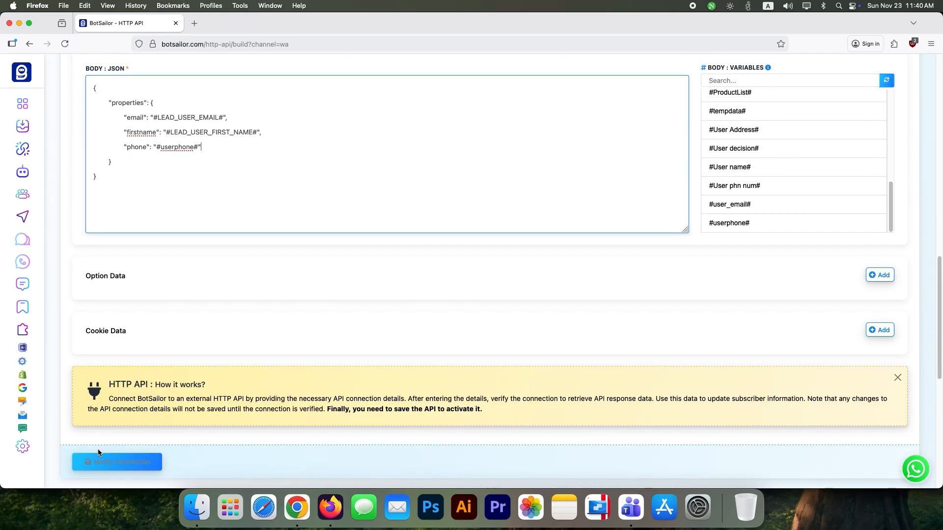
left_click(98, 460)
Load the HubSpot response, review the raw JSON data, and save the HTTP API
scroll(572, 352, "down", 5)
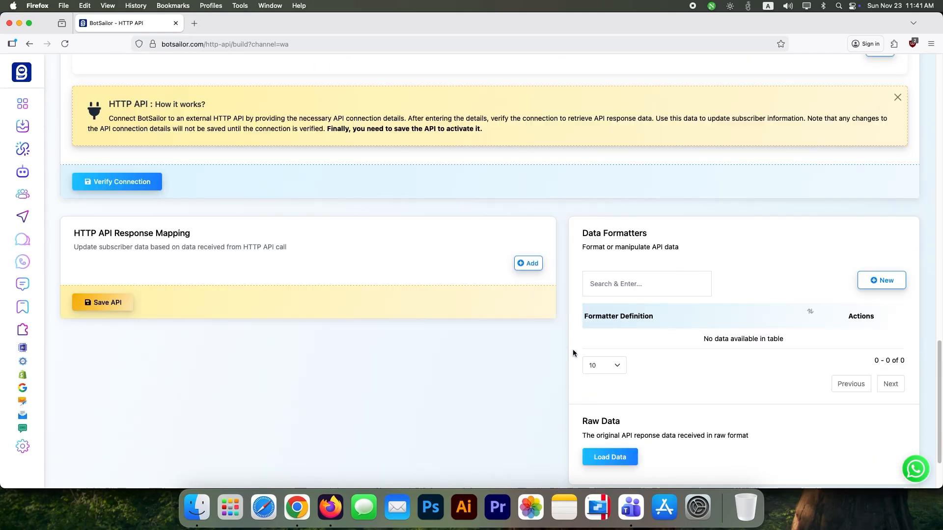
left_click(610, 457)
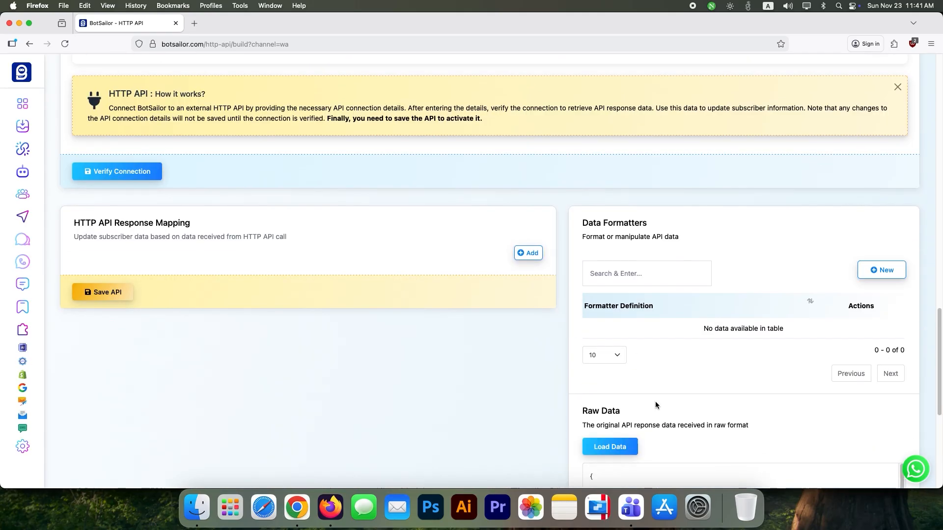
scroll(729, 356, "down", 5)
scroll(730, 357, "down", 8)
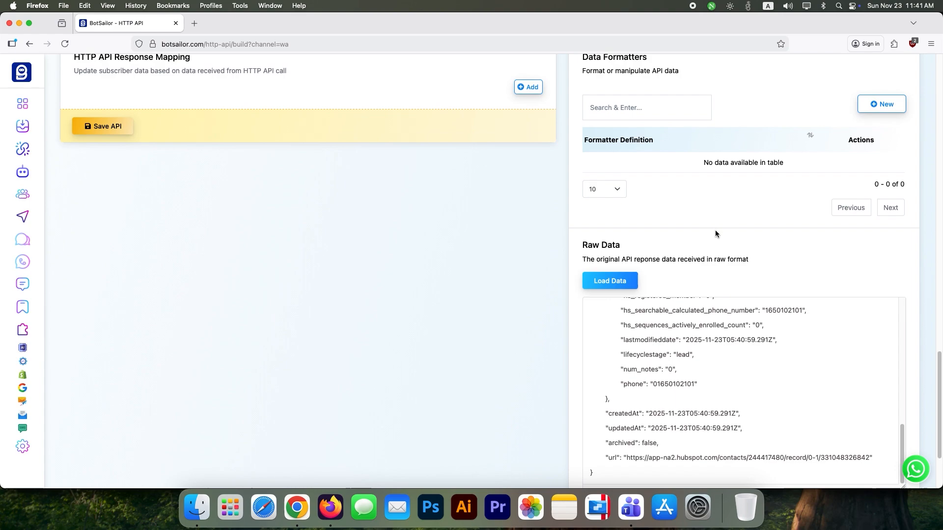
scroll(740, 302, "up", 3)
scroll(722, 293, "up", 3)
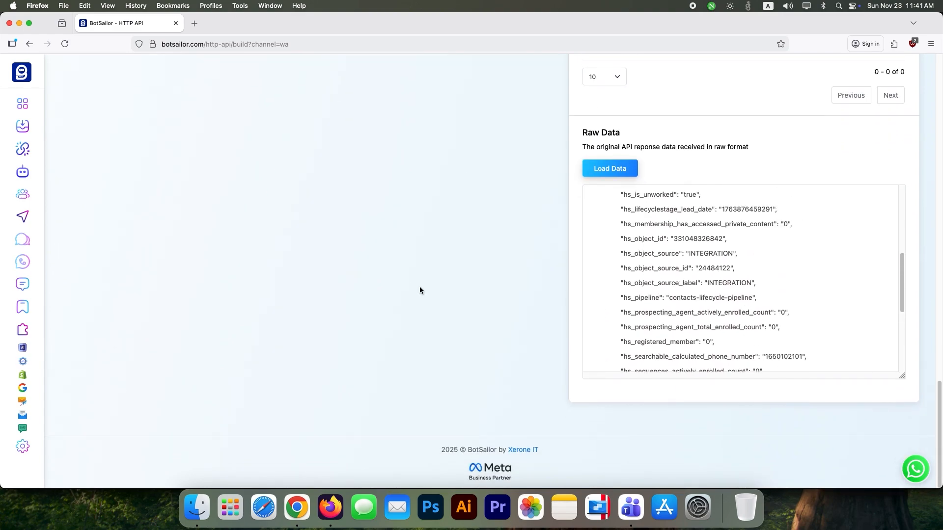
scroll(420, 291, "up", 6)
left_click(100, 312)
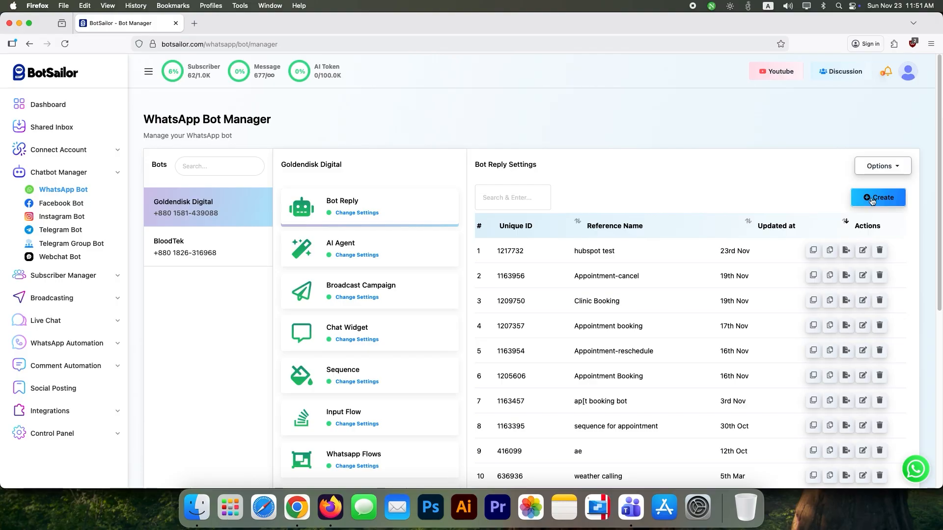
Open the 'hubspot test' flow and check its start trigger and user input flow settings
left_click(863, 250)
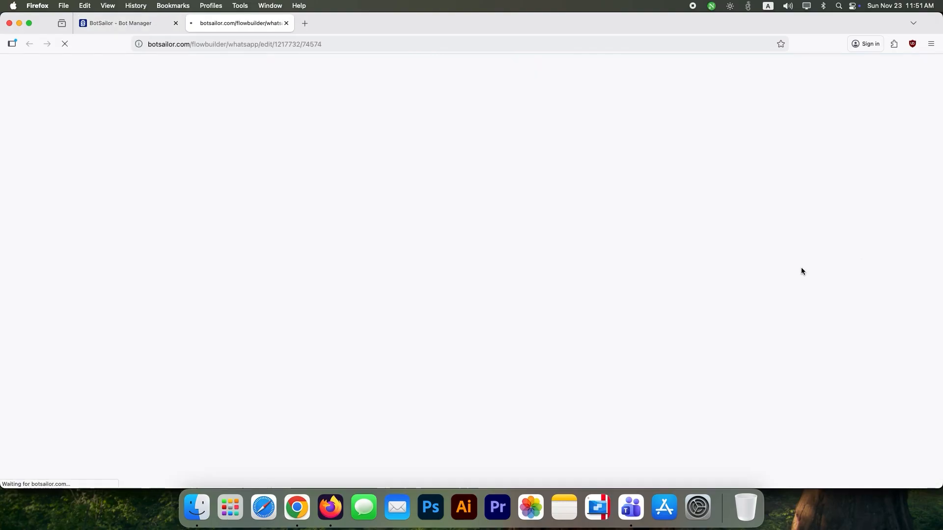
left_click(285, 273)
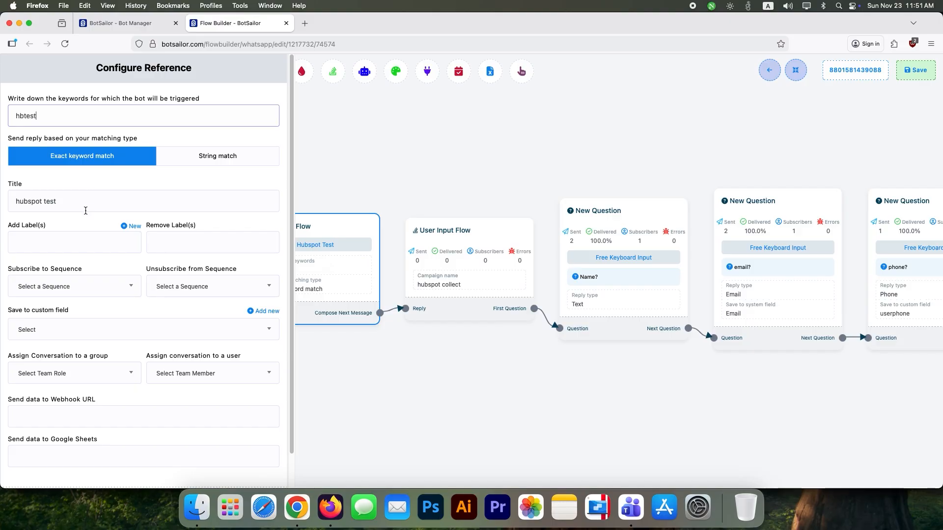
scroll(113, 334, "down", 2)
left_click(267, 465)
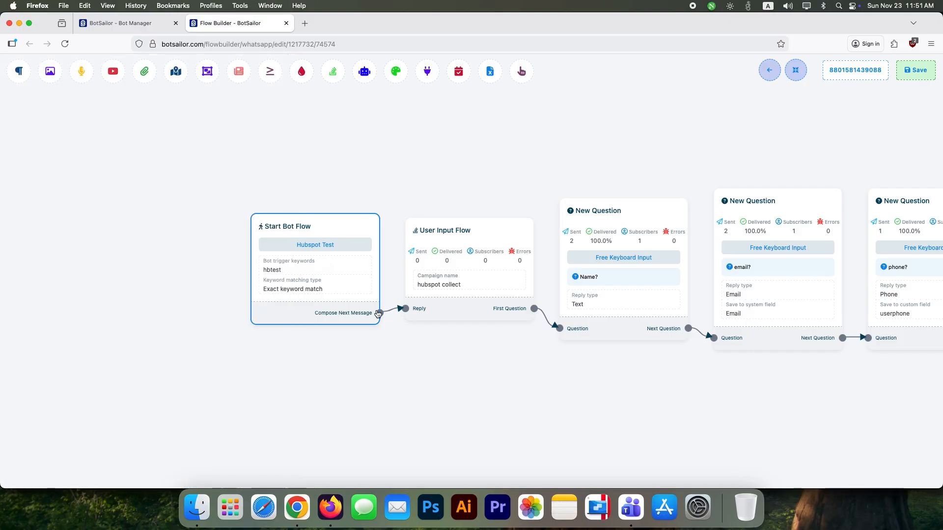
left_click(459, 251)
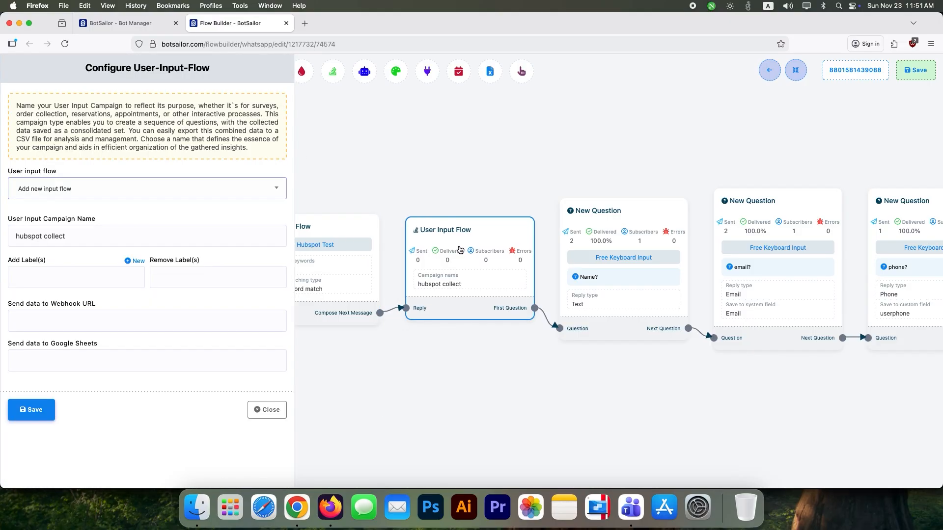
left_click(258, 406)
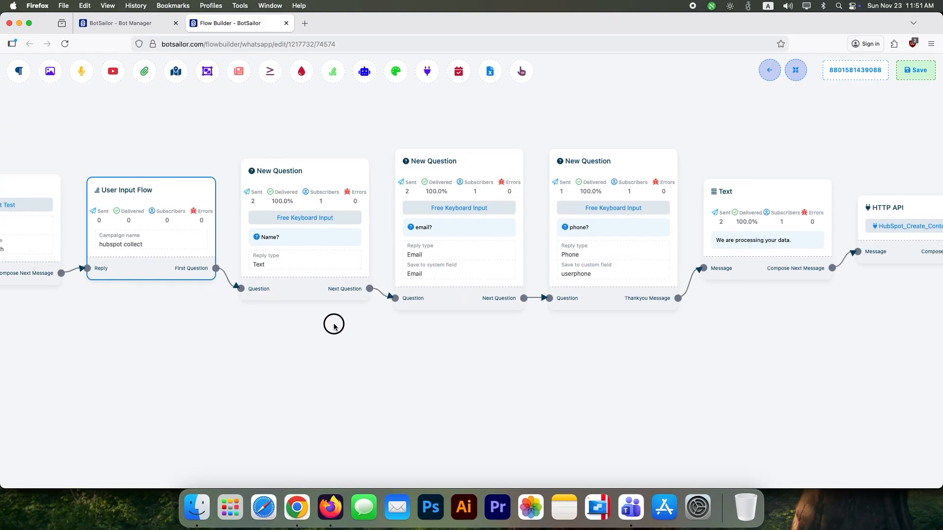
Confirm the email question keeps Email as its reply type and system field
left_click(369, 258)
left_click(64, 282)
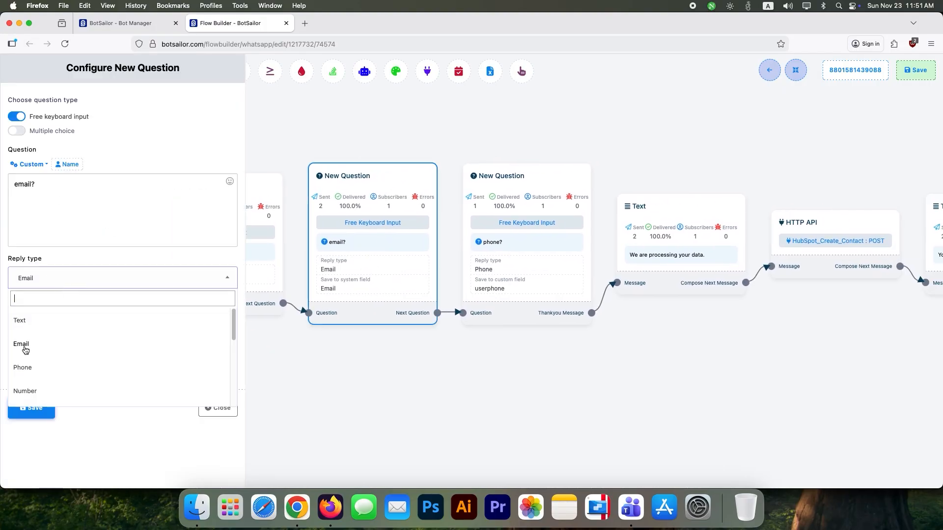
left_click(57, 279)
left_click(37, 358)
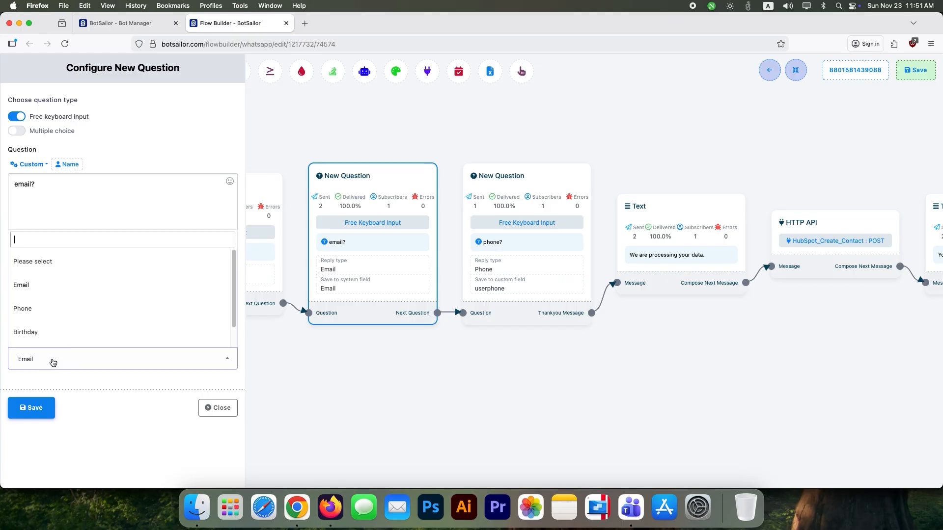
left_click(219, 409)
Confirm the phone question saves its answer to the userphone custom field
left_click(488, 289)
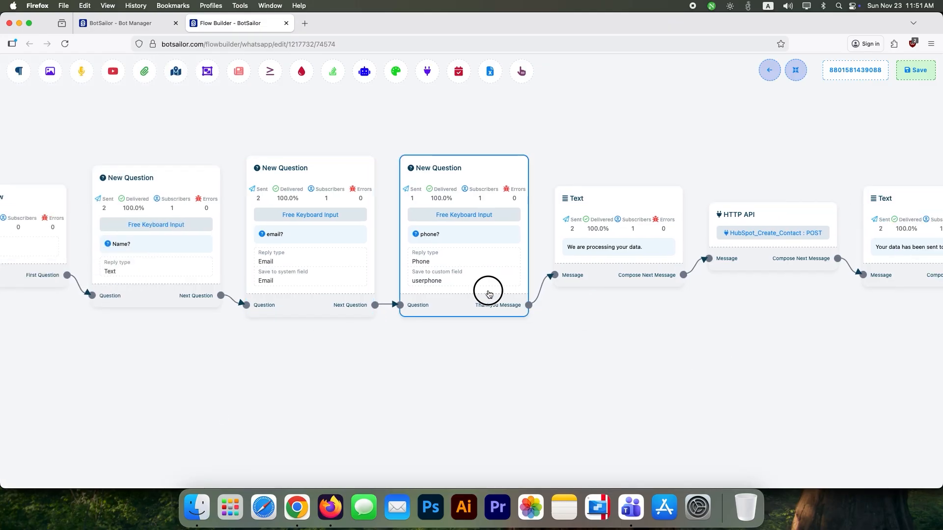
left_click(139, 358)
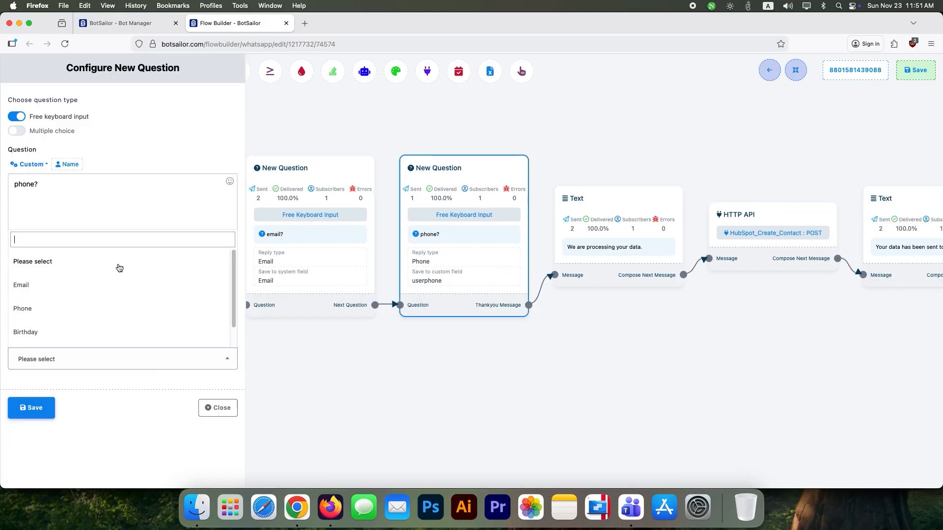
scroll(81, 293, "up", 1)
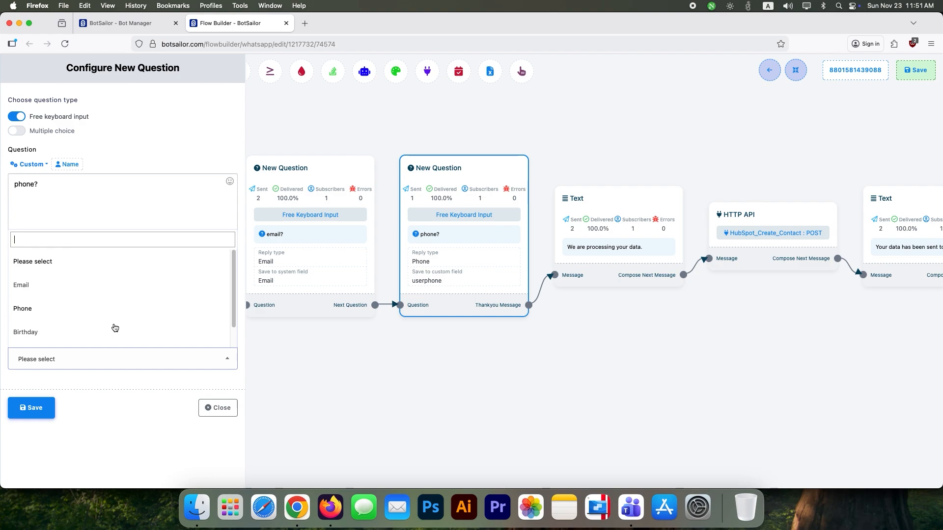
left_click(154, 414)
left_click(195, 323)
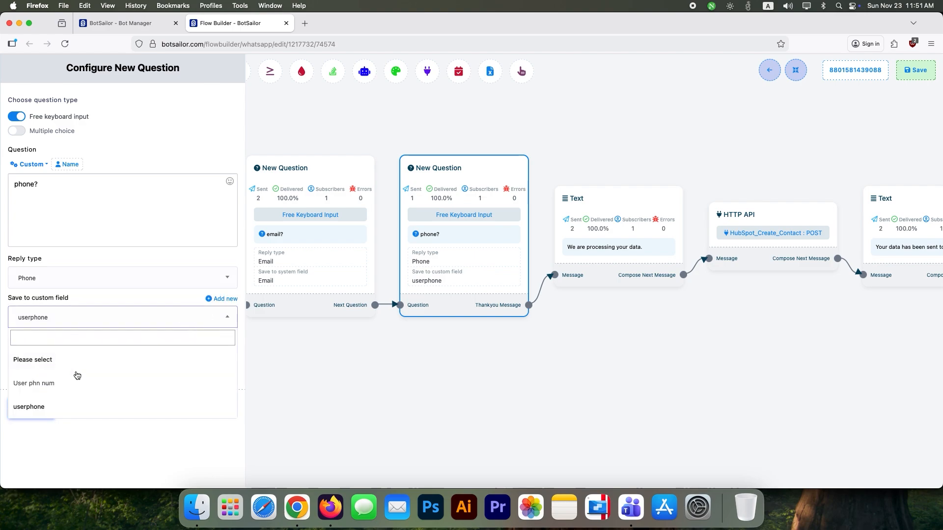
left_click(29, 407)
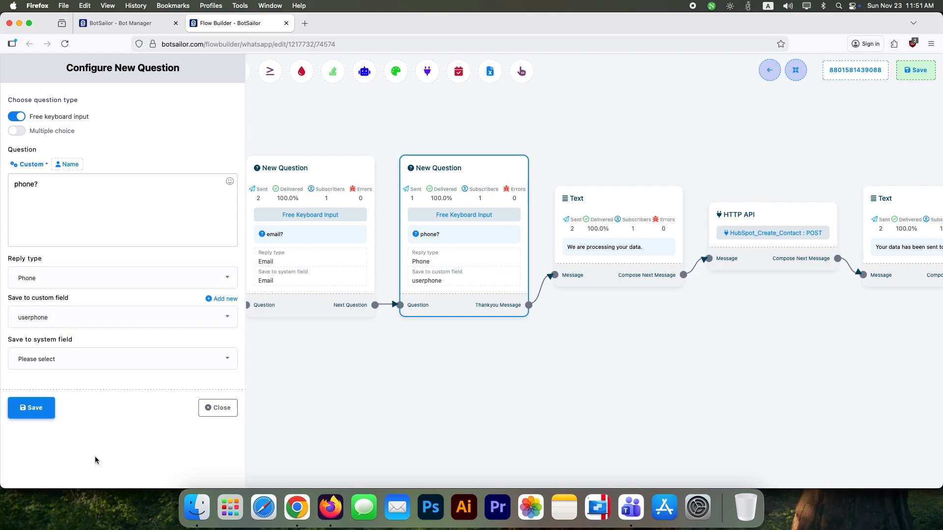
left_click(214, 410)
left_click_drag(625, 352, 518, 345)
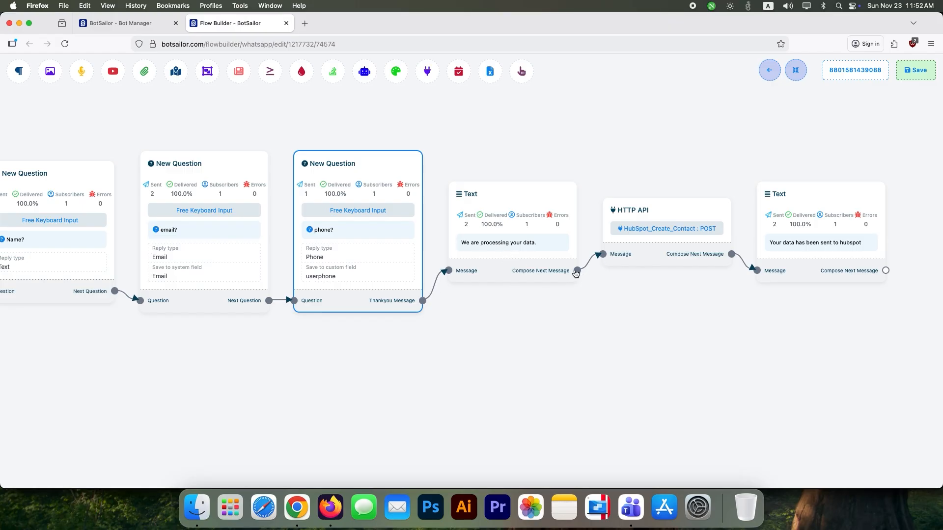
Remove an accidentally added empty HTTP API step from the flow
left_click_drag(427, 71, 531, 121)
right_click(581, 146)
left_click(589, 151)
Set the existing HTTP API step to HubSpot_Create_Contact : POST and save the flow
double_click(649, 232)
left_click(116, 116)
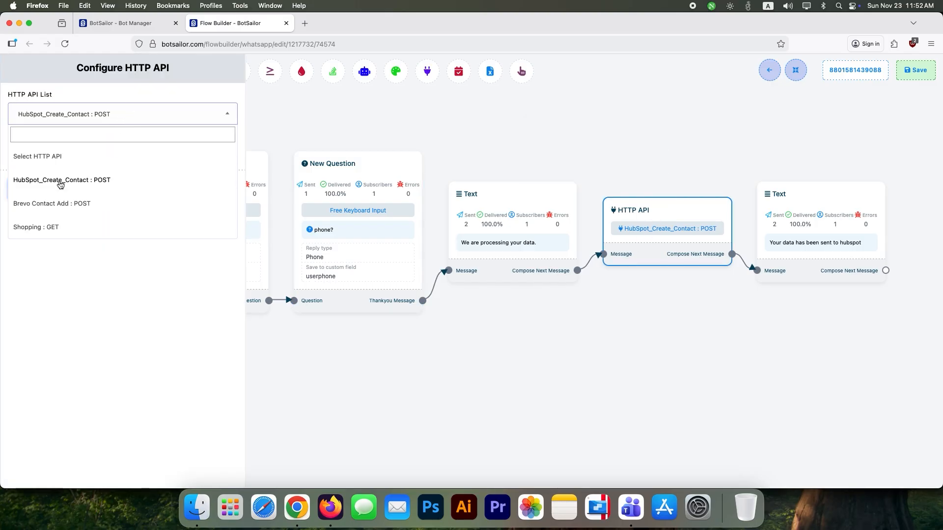
left_click(114, 183)
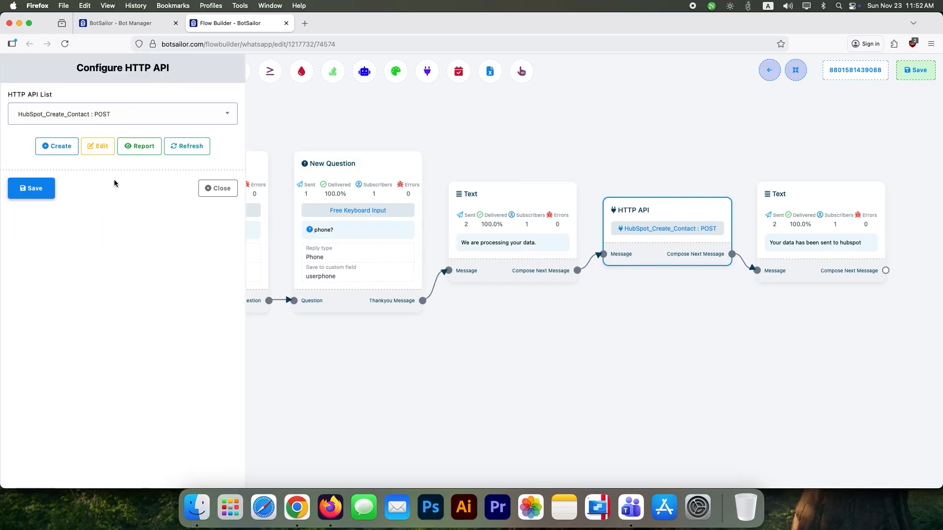
left_click(221, 188)
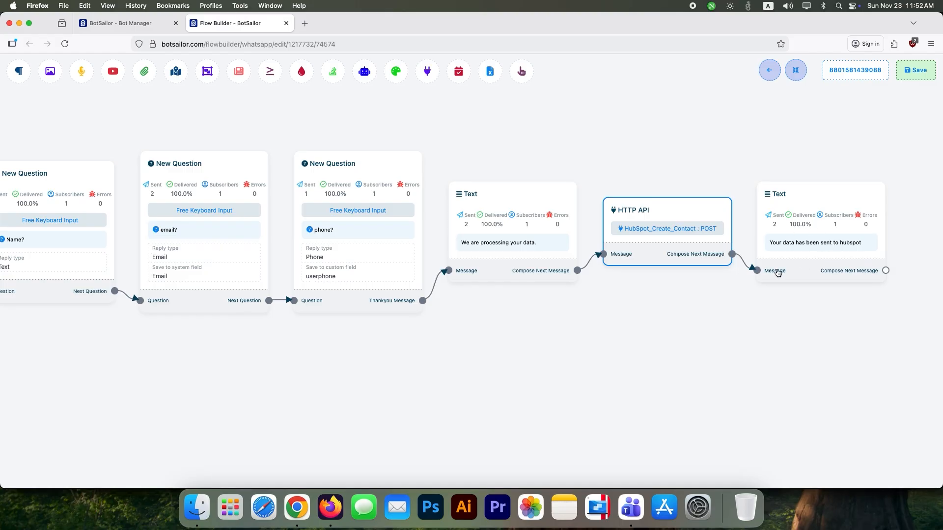
left_click(917, 71)
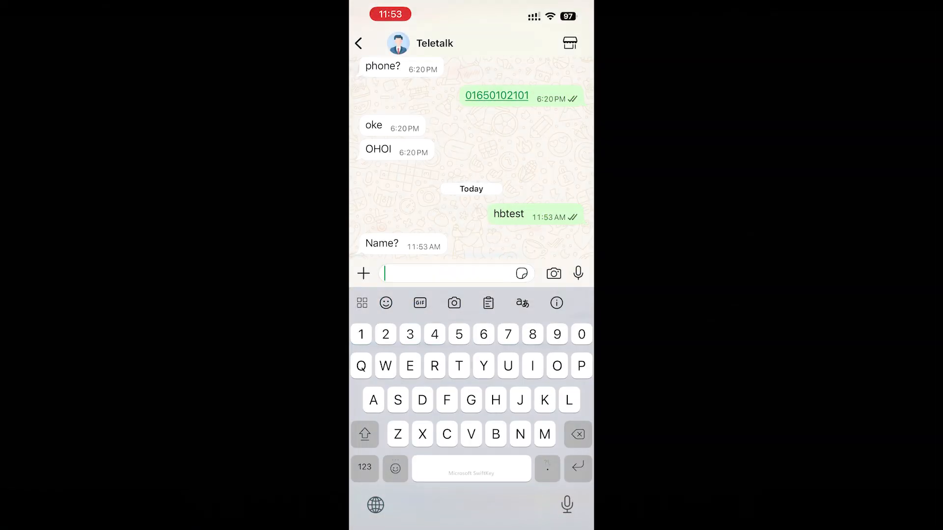
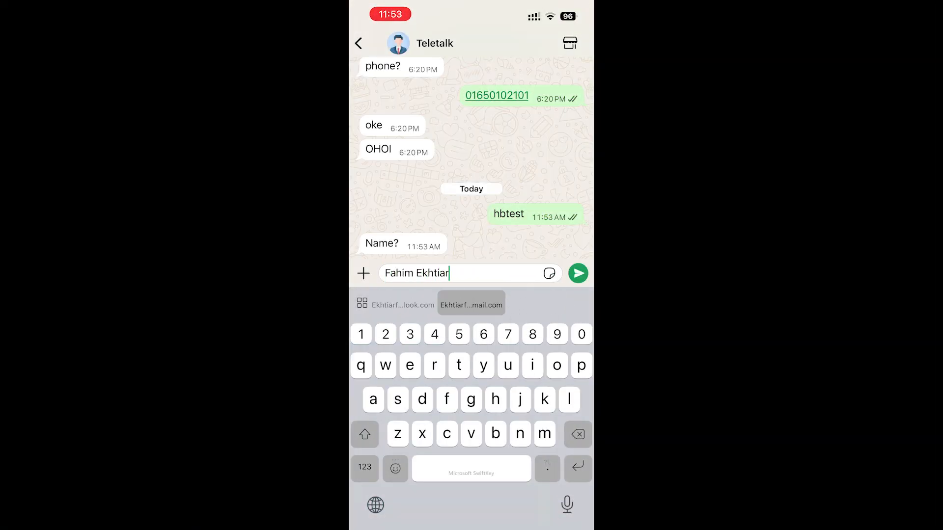
Answer the bot's name, email and phone prompts with the tester's details, then reload HubSpot contacts
left_click(577, 273)
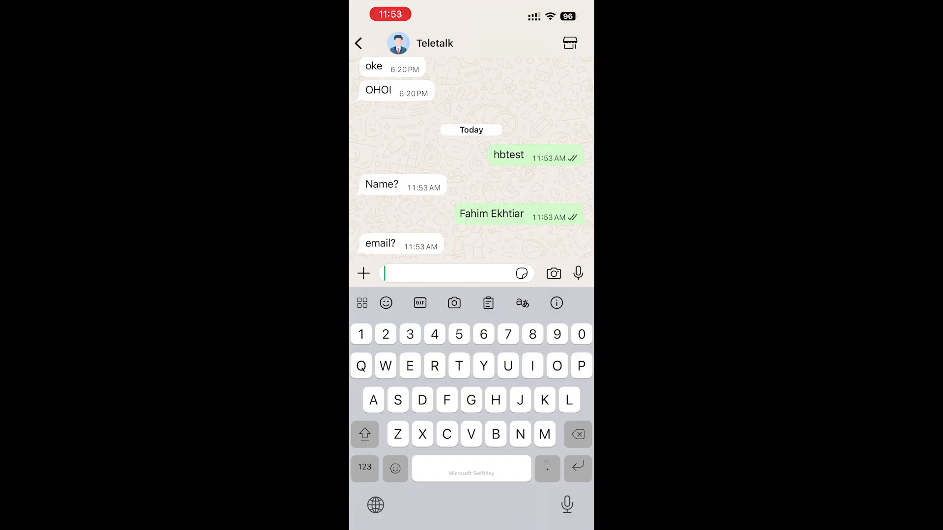
left_click(578, 273)
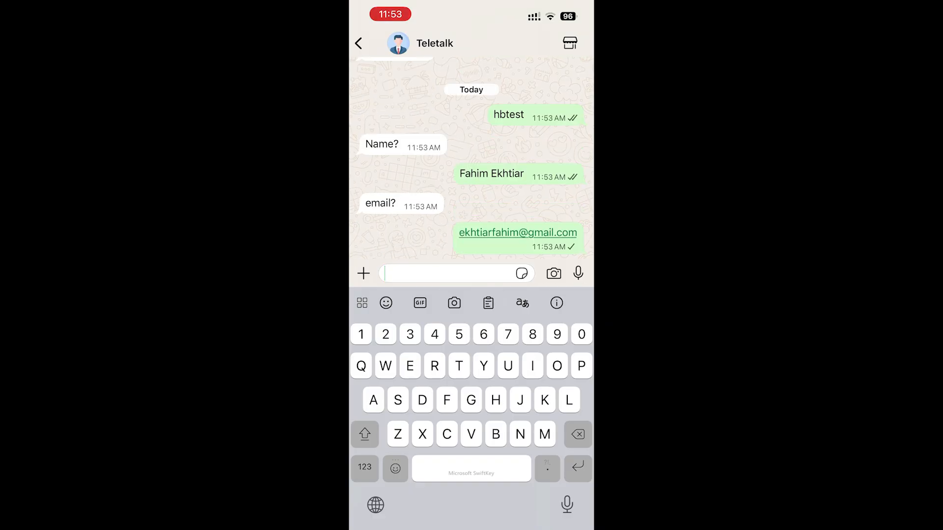
left_click(365, 467)
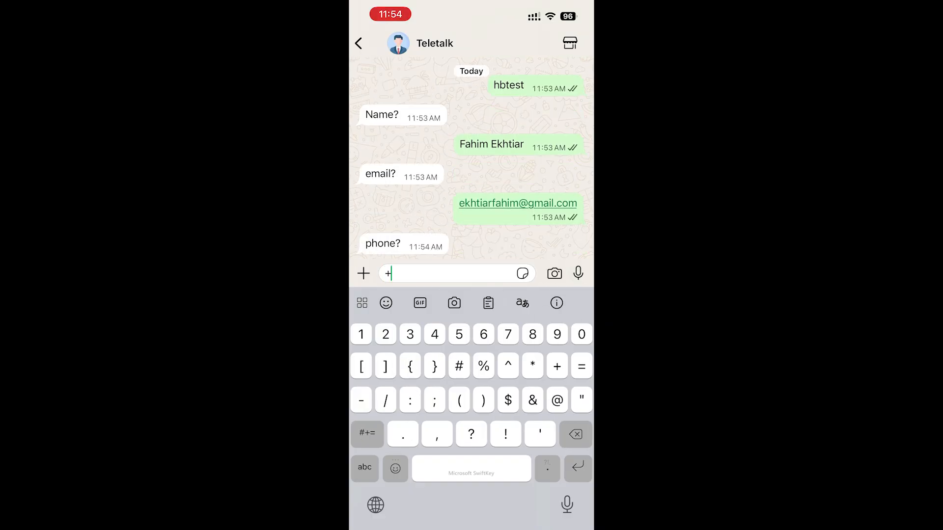
left_click(577, 273)
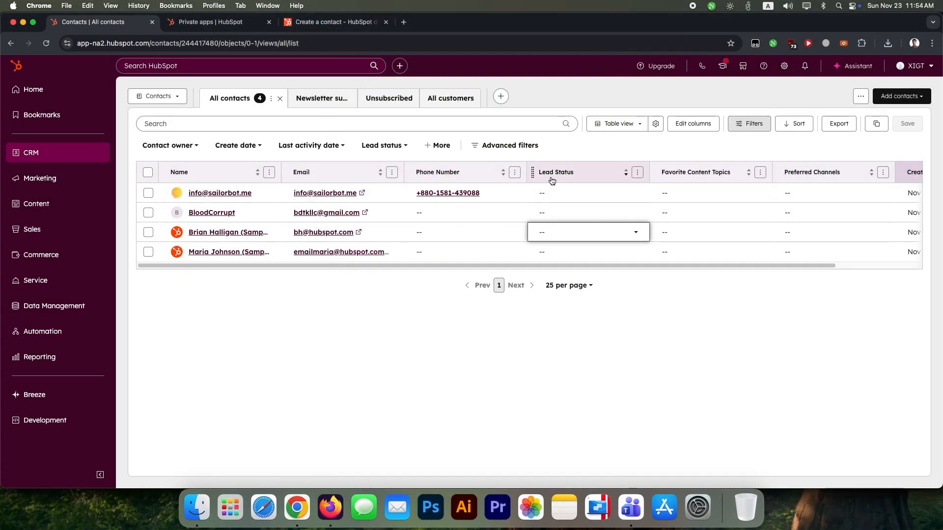
key("super+r")
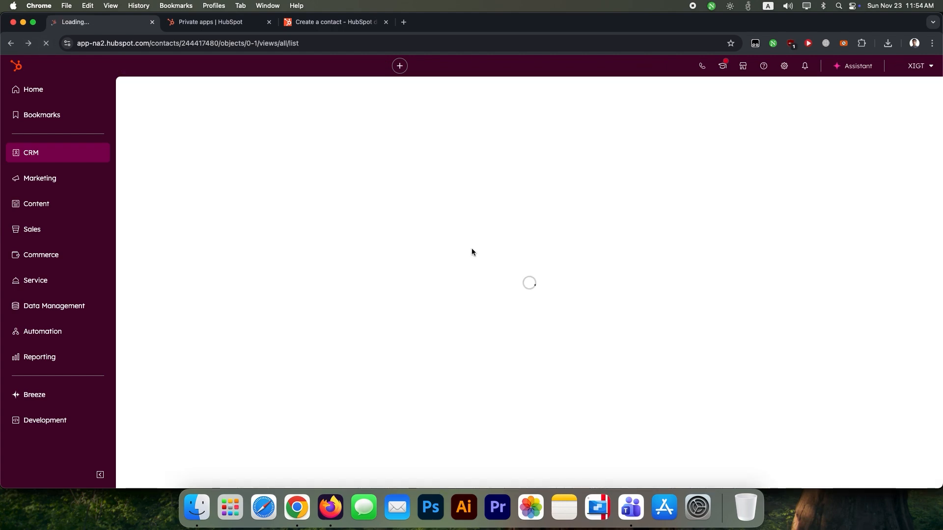